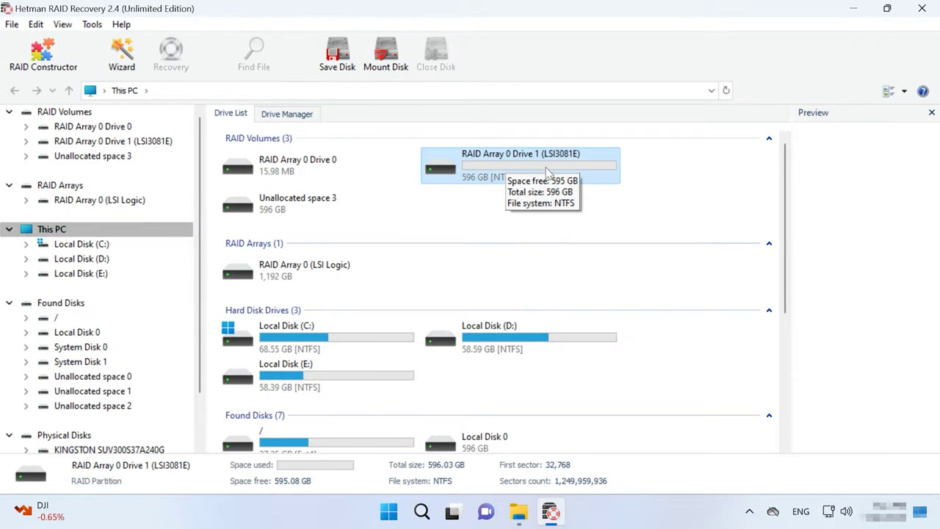
- Confirm RAID 0 striping, 64 KB blocks and two drives in the volume's Properties, then open it
{"action": "right_click", "coordinate": [597, 179]}
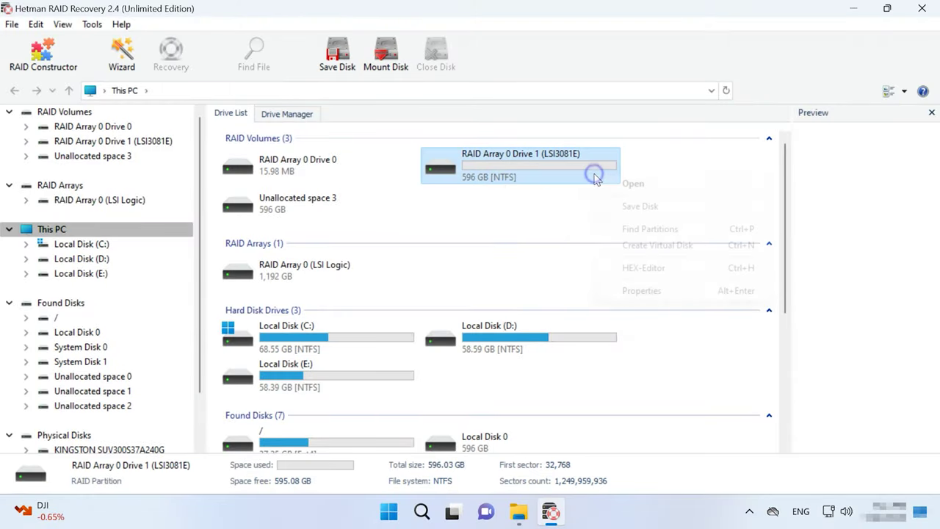
{"action": "left_click", "coordinate": [654, 295]}
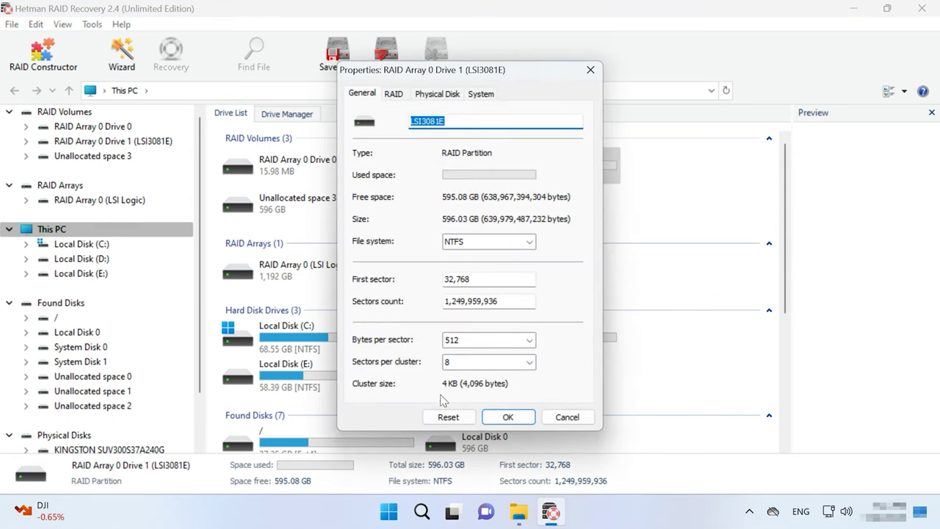
{"action": "left_click", "coordinate": [393, 94]}
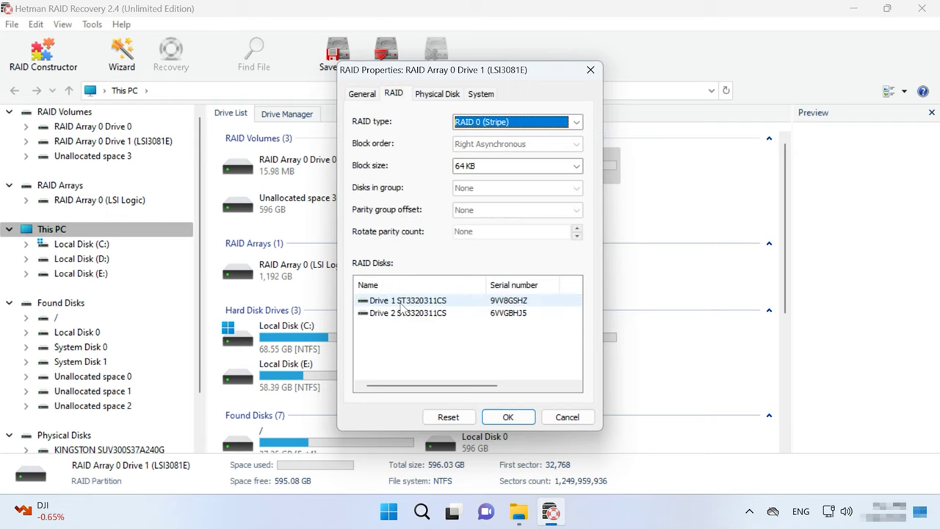
{"action": "left_click", "coordinate": [508, 417]}
{"action": "right_click", "coordinate": [542, 181]}
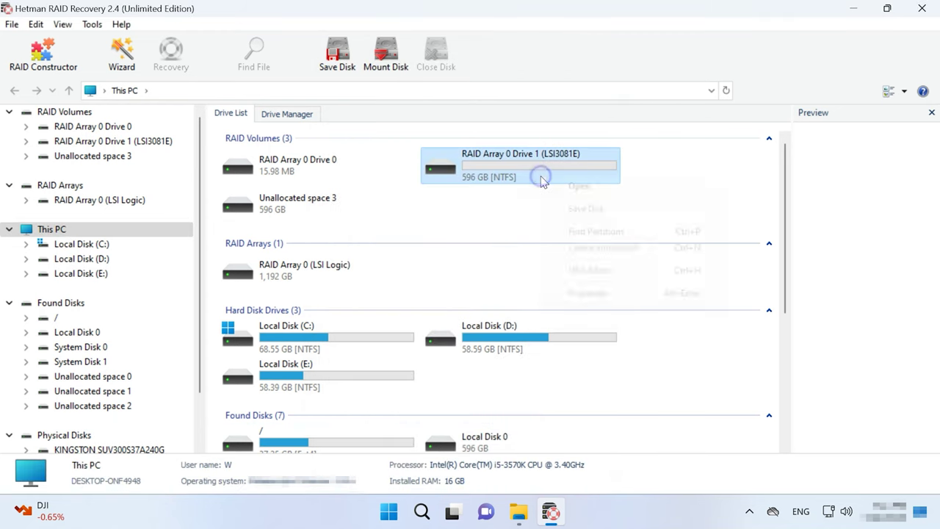
{"action": "left_click", "coordinate": [580, 187]}
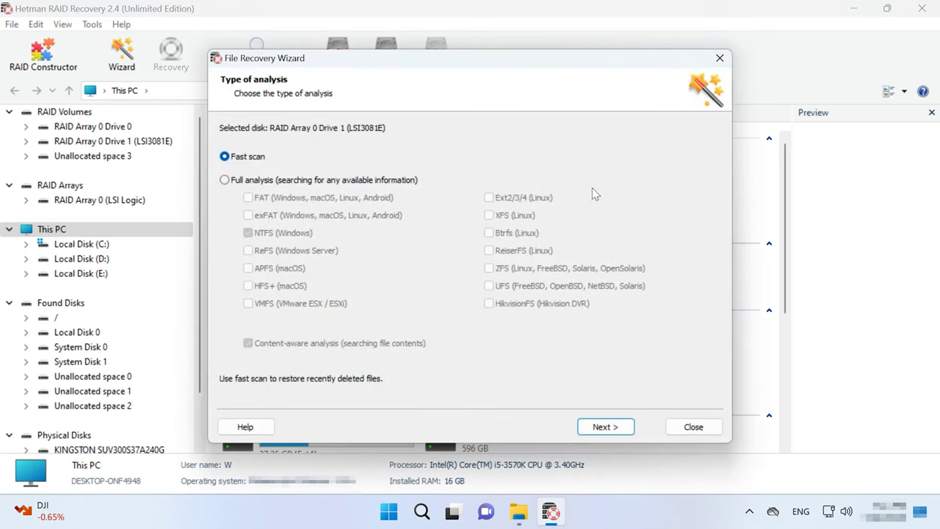
- Fast-scan RAID Array 0 Drive 1 and browse the 11 folders and 130 files found
{"action": "left_click", "coordinate": [249, 180]}
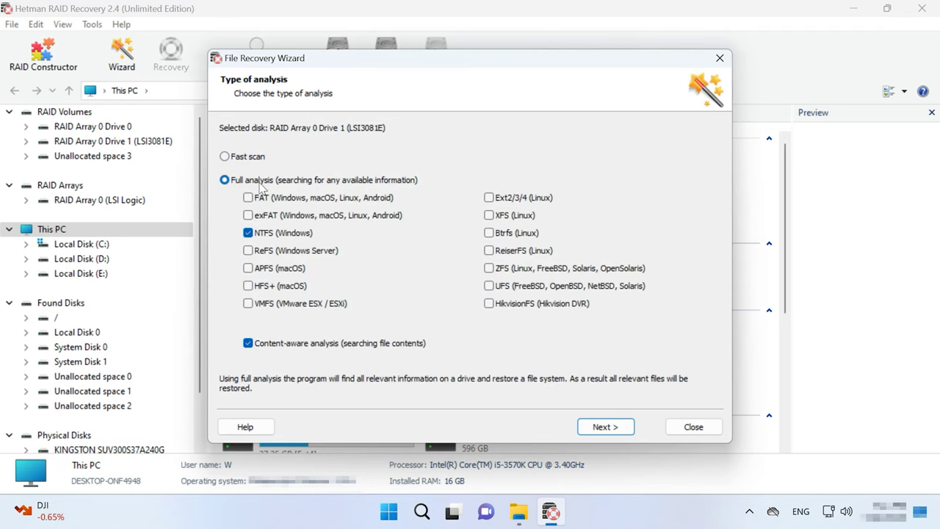
{"action": "left_click", "coordinate": [256, 159]}
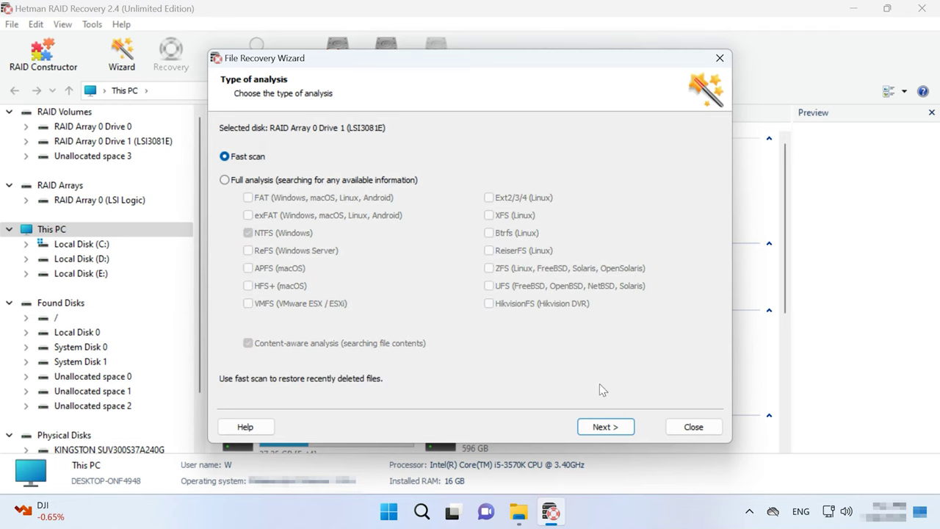
{"action": "left_click", "coordinate": [604, 427]}
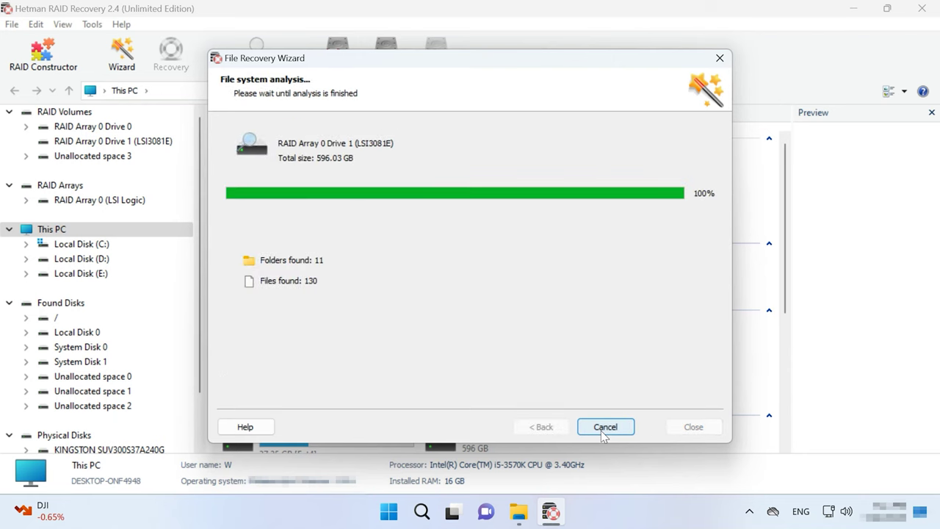
{"action": "left_click", "coordinate": [602, 429]}
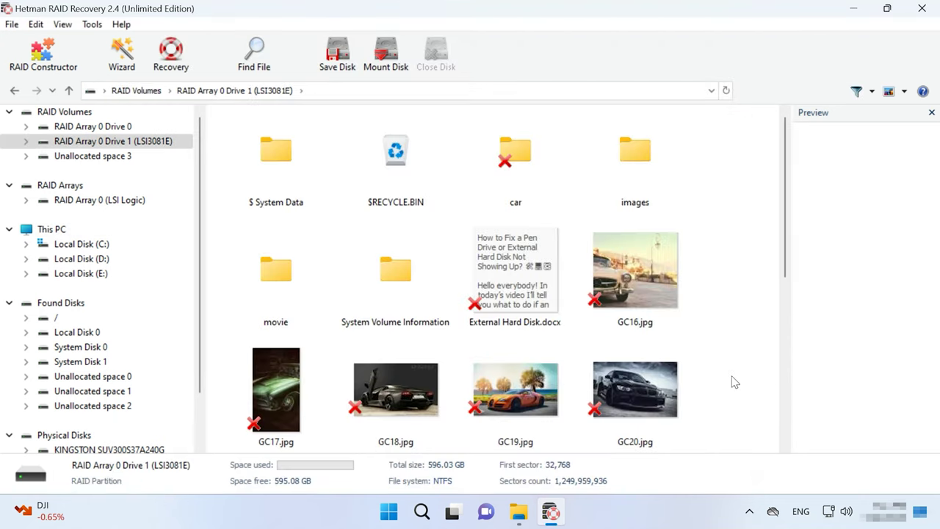
{"action": "scroll", "coordinate": [731, 389], "scroll_direction": "down", "scroll_amount": 5}
{"action": "scroll", "coordinate": [729, 393], "scroll_direction": "up", "scroll_amount": 5}
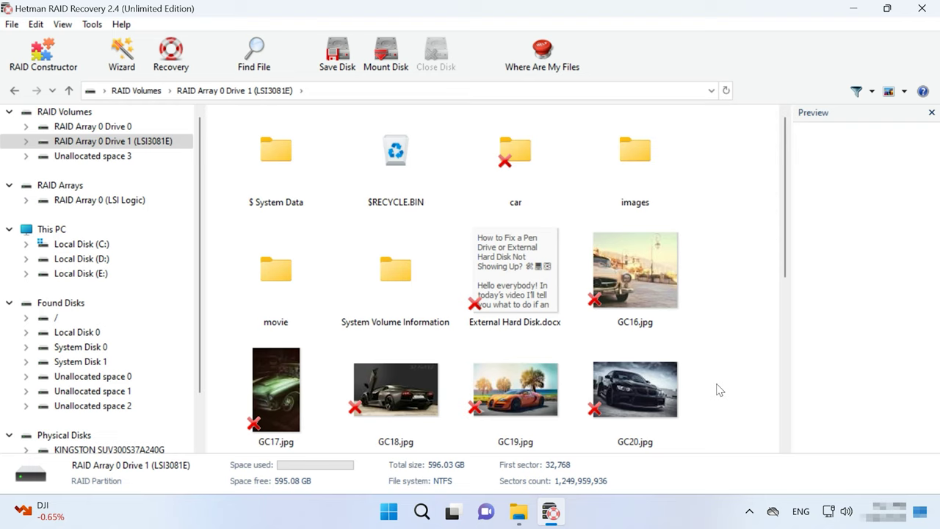
- Open Disk Management maximised, dismiss the initialization prompt, and select the 298.09 GB Disk 2
{"action": "right_click", "coordinate": [385, 511]}
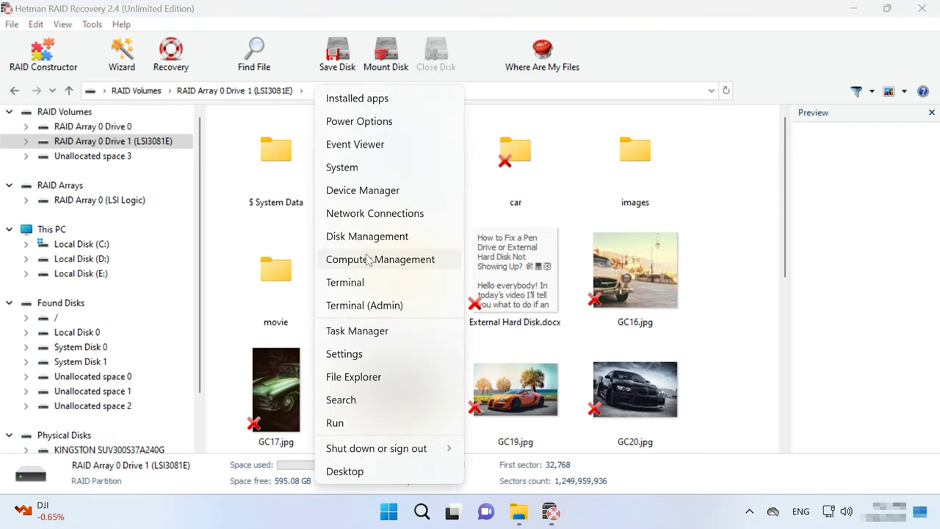
{"action": "left_click", "coordinate": [350, 237]}
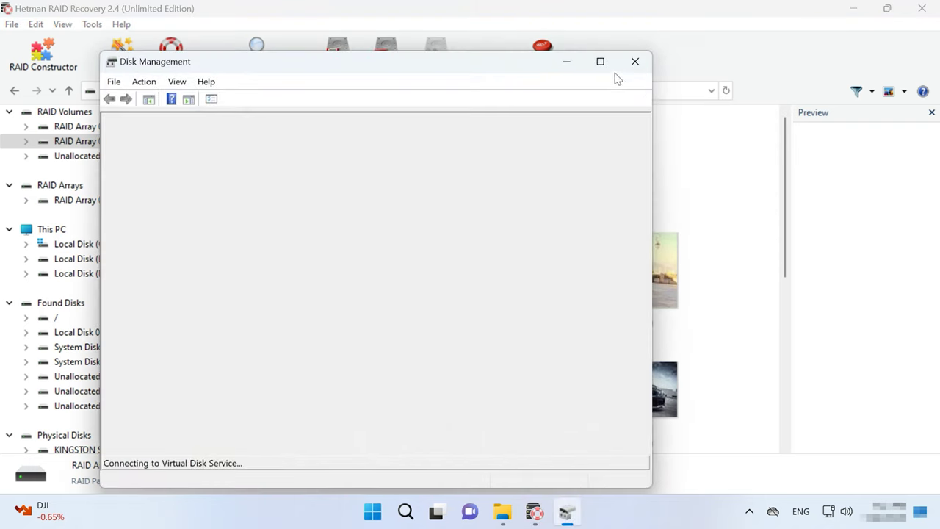
{"action": "left_click", "coordinate": [596, 62]}
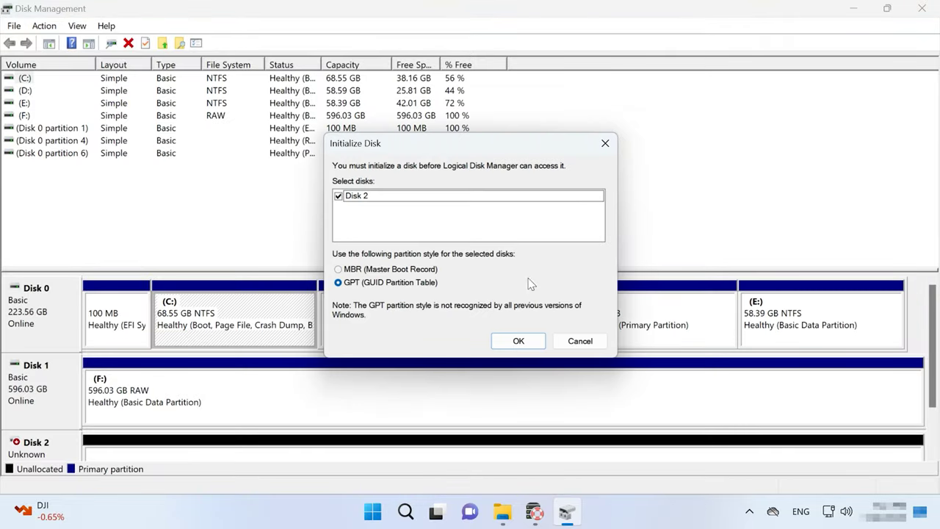
{"action": "left_click", "coordinate": [580, 342]}
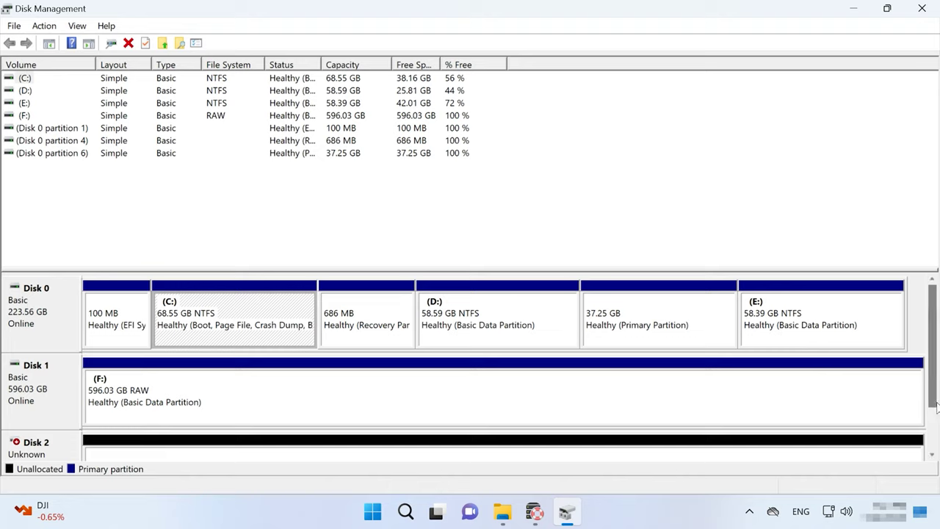
{"action": "scroll", "coordinate": [932, 392], "scroll_direction": "down", "scroll_amount": 2}
{"action": "left_click", "coordinate": [17, 413]}
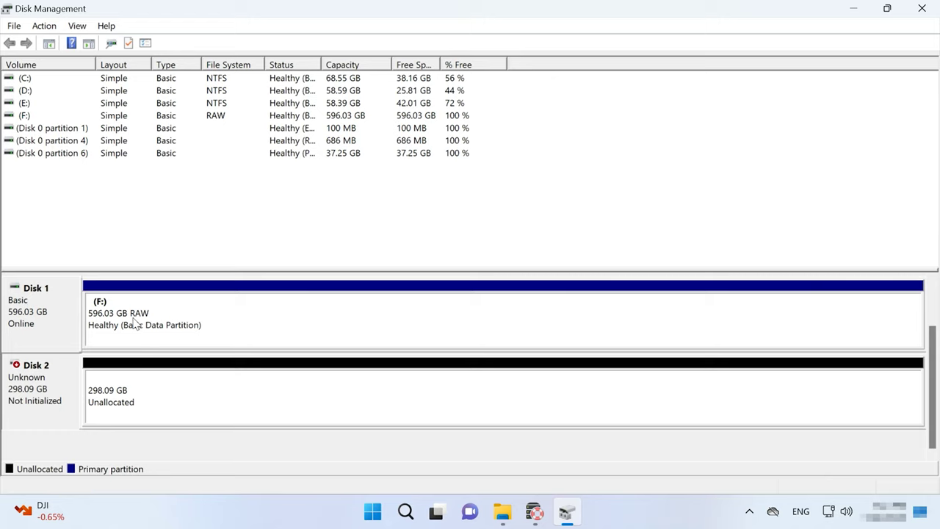
- Back in Hetman RAID Recovery, preview the deleted image GC16.jpg
{"action": "left_click", "coordinate": [534, 512]}
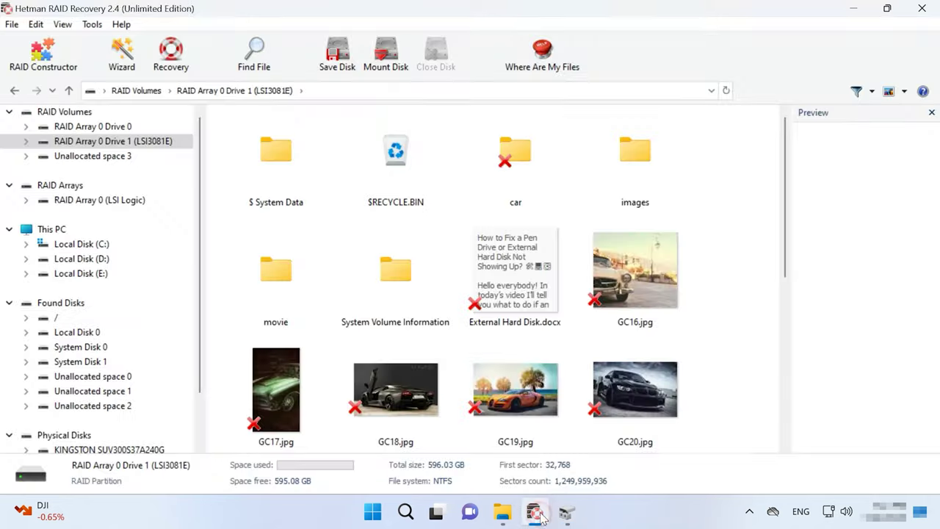
{"action": "left_click_drag", "start_coordinate": [787, 263], "coordinate": [787, 422]}
{"action": "scroll", "coordinate": [610, 298], "scroll_direction": "up", "scroll_amount": 5}
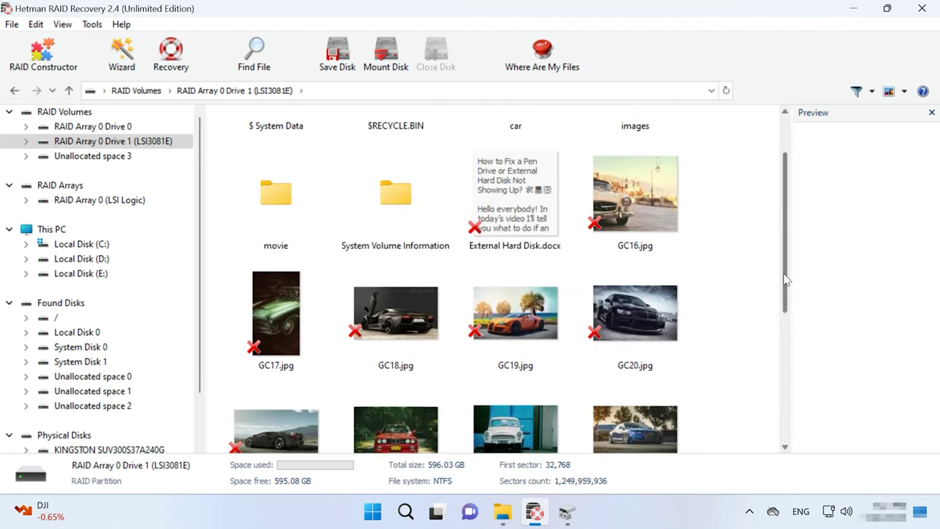
{"action": "left_click", "coordinate": [610, 298]}
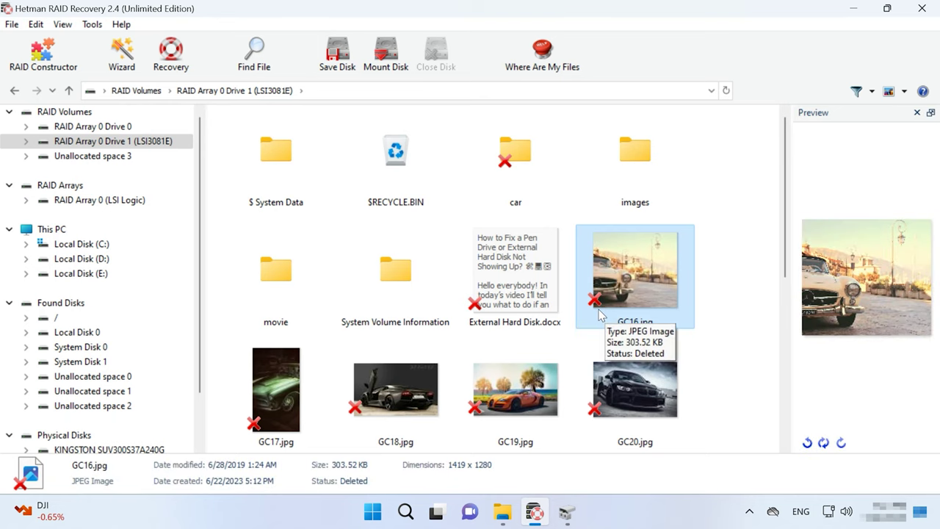
{"action": "scroll", "coordinate": [747, 335], "scroll_direction": "down", "scroll_amount": 2}
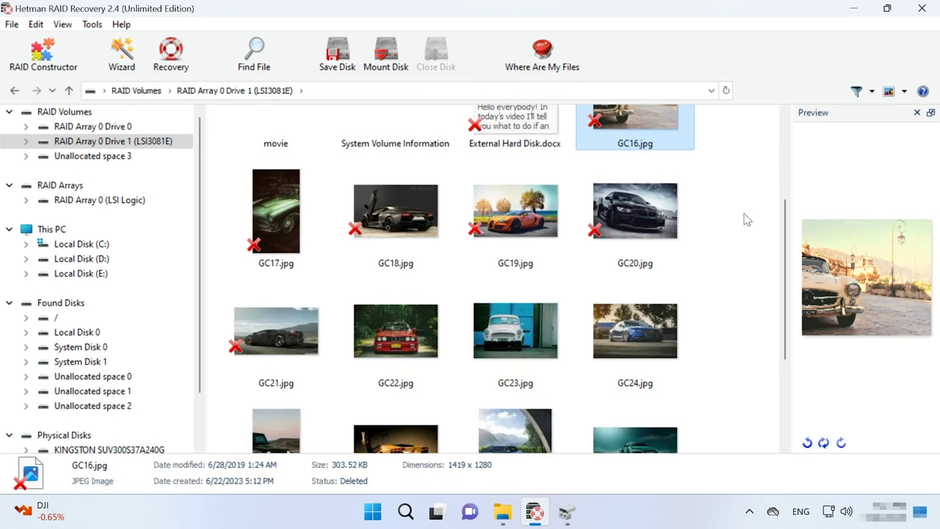
- Recover the eight images GC17–GC24 (8.17 MB) to the hard disk folder C:\1\
{"action": "left_click_drag", "start_coordinate": [739, 210], "coordinate": [287, 336]}
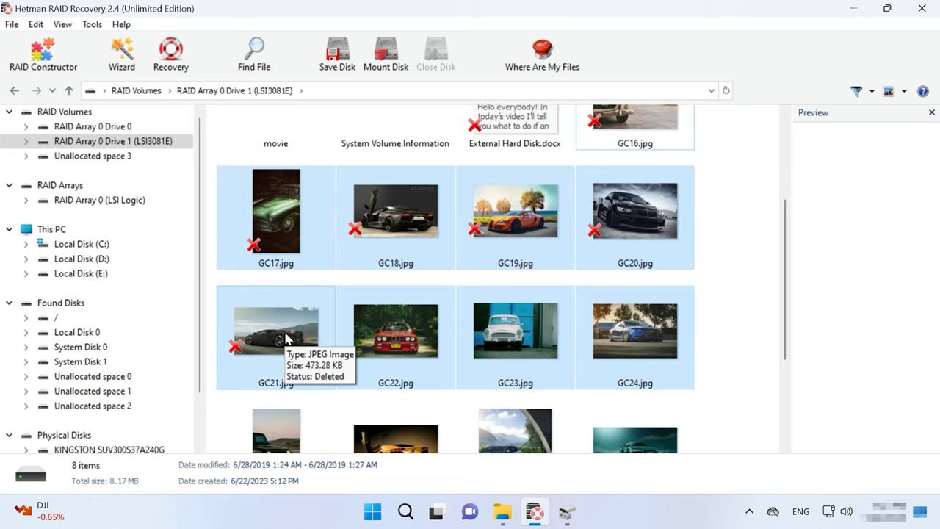
{"action": "left_click", "coordinate": [172, 59]}
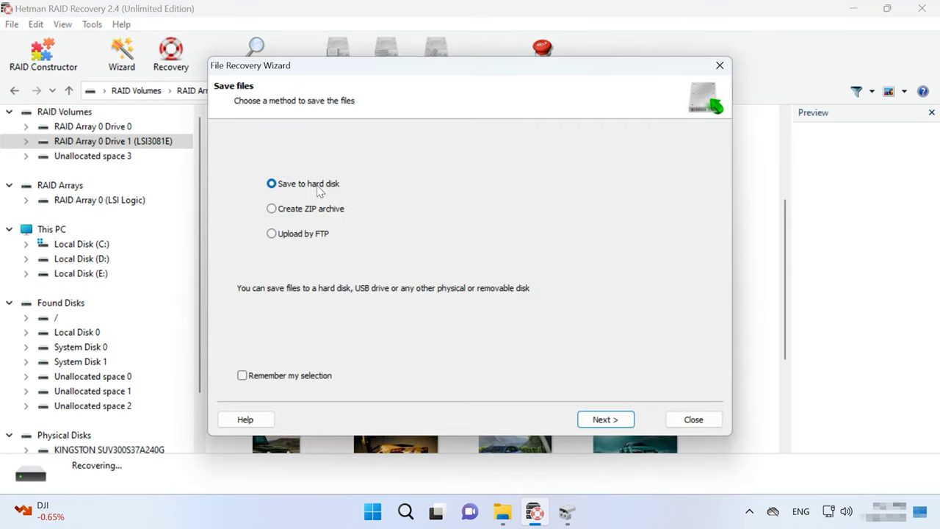
{"action": "left_click", "coordinate": [601, 419]}
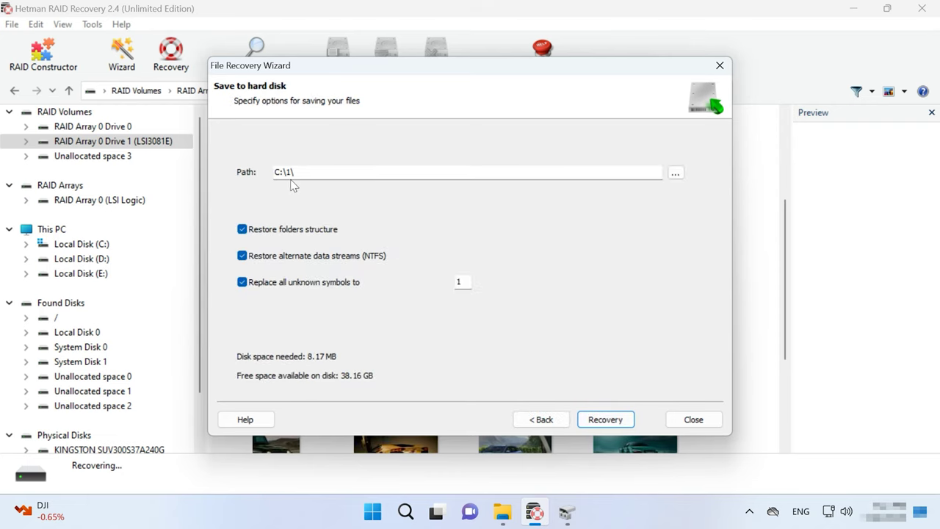
{"action": "left_click", "coordinate": [605, 419]}
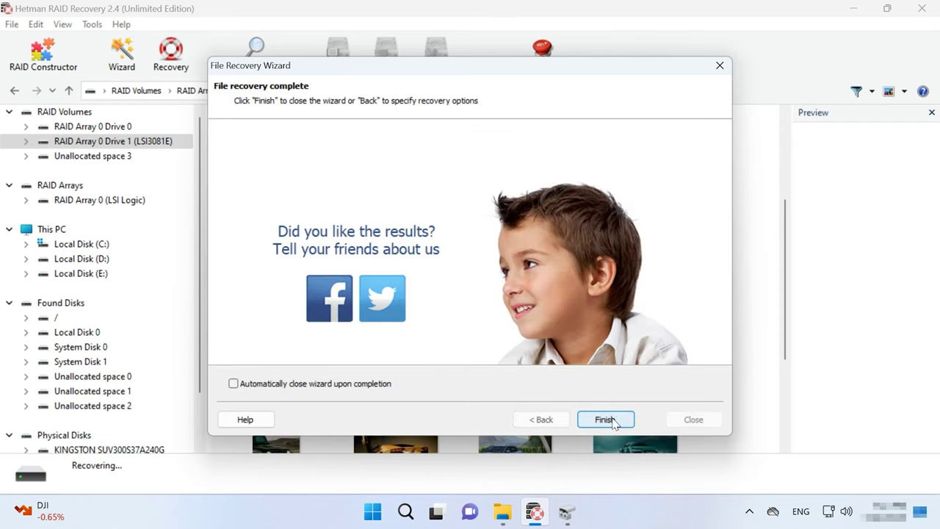
{"action": "left_click", "coordinate": [605, 420]}
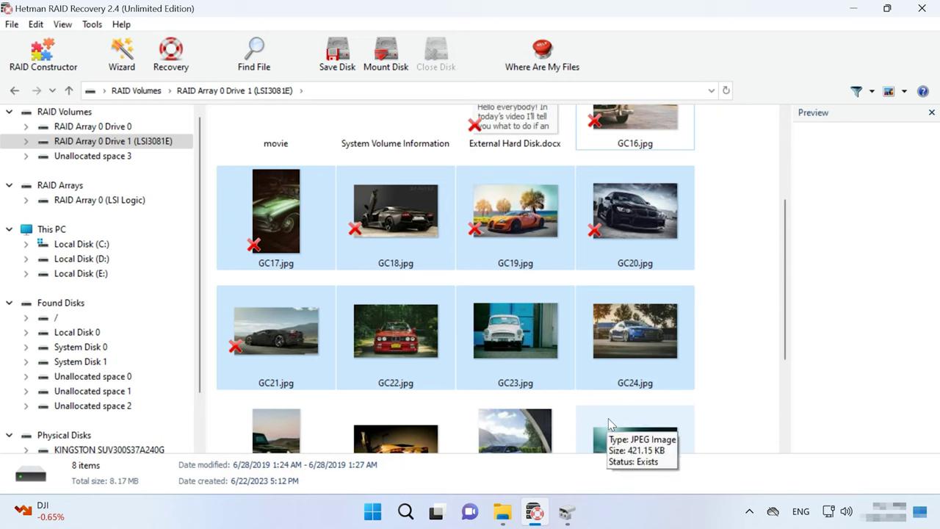
{"action": "left_click", "coordinate": [514, 516]}
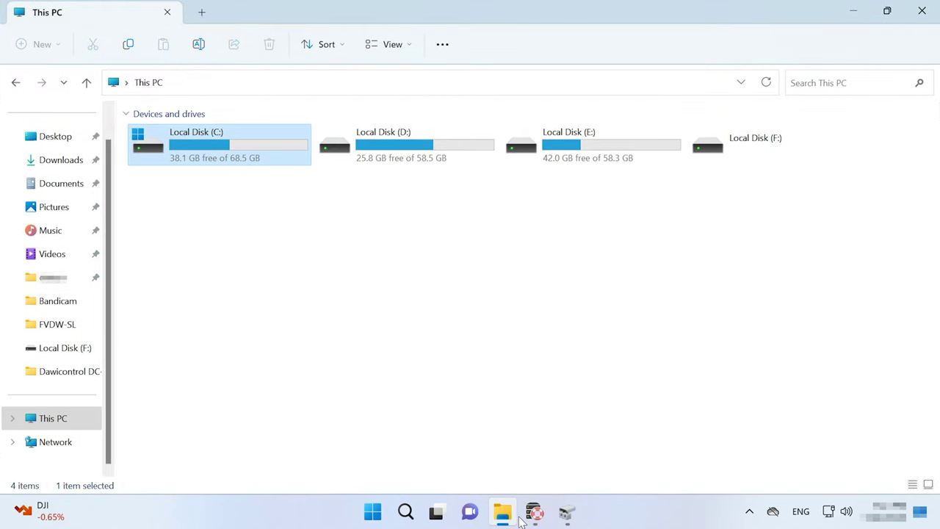
- Open Local Disk (C:) and then folder 1 to see the recovered GC17–GC24 images
{"action": "double_click", "coordinate": [247, 159]}
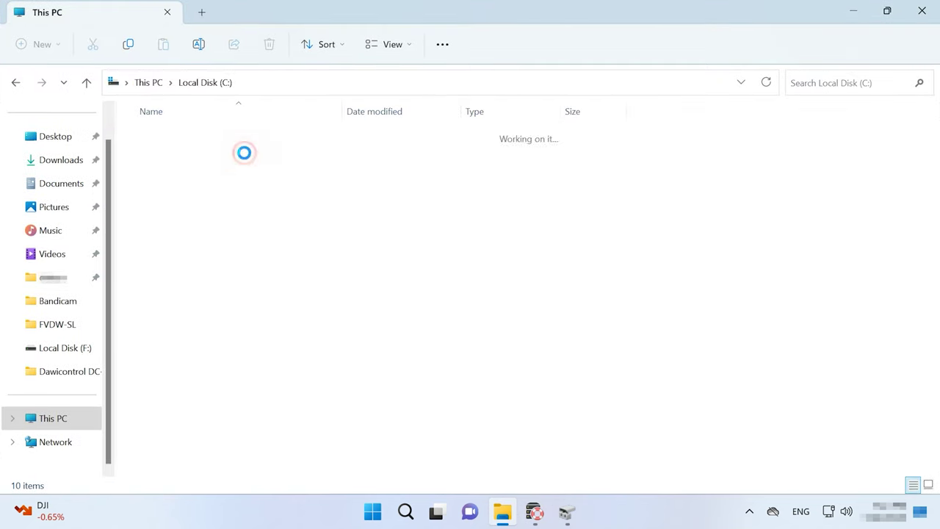
{"action": "double_click", "coordinate": [167, 140]}
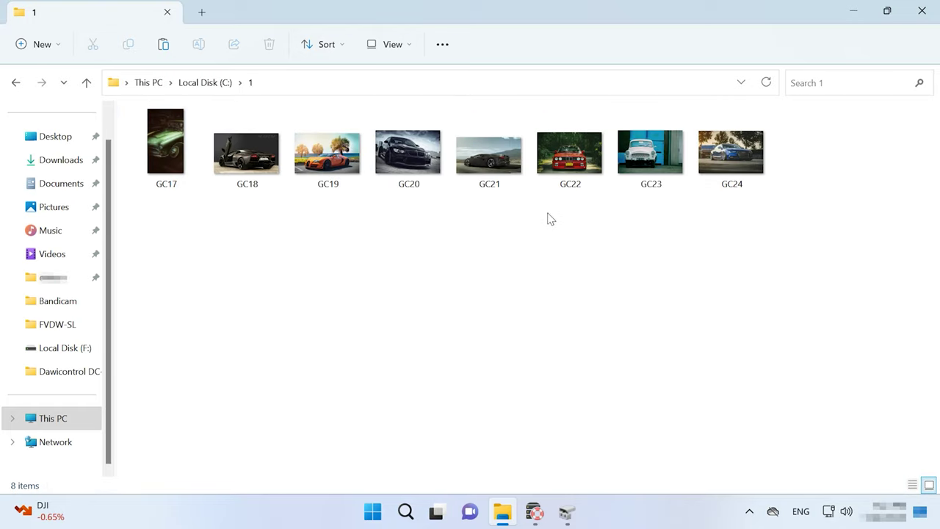
- Re-analyse RAID Array 0 Drive 1 with Full analysis and Content-aware analysis enabled
{"action": "left_click", "coordinate": [534, 512]}
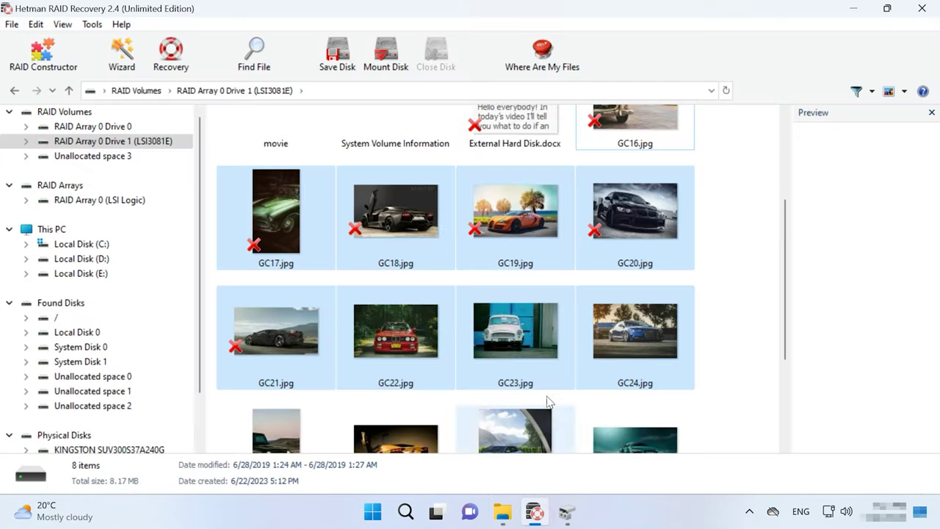
{"action": "left_click", "coordinate": [53, 231]}
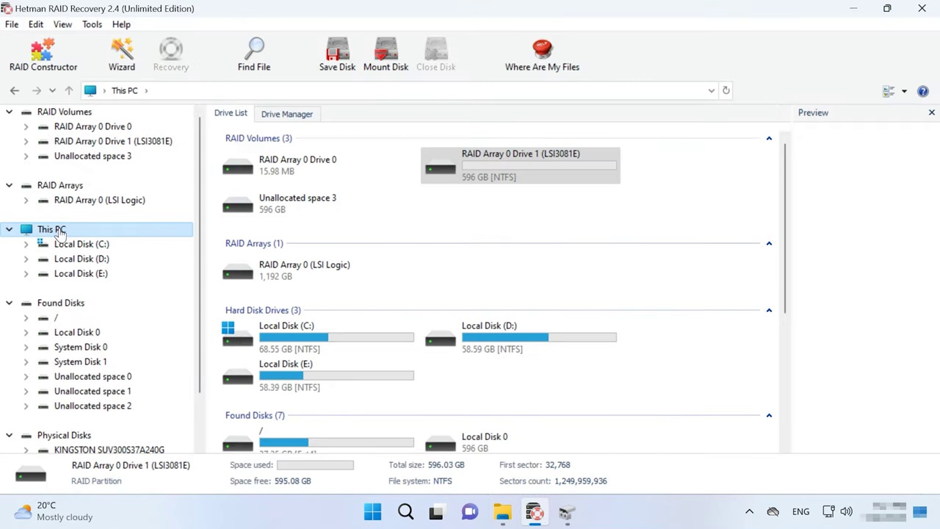
{"action": "right_click", "coordinate": [564, 180]}
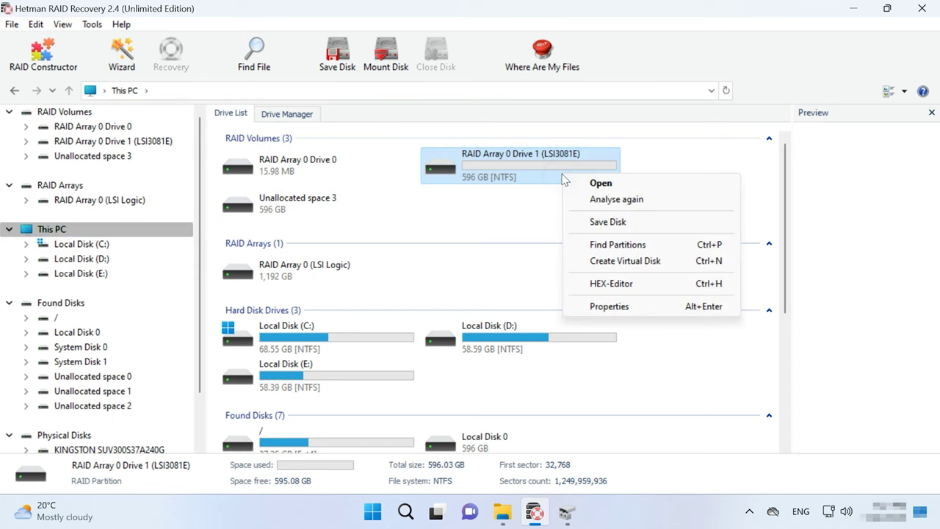
{"action": "left_click", "coordinate": [630, 205]}
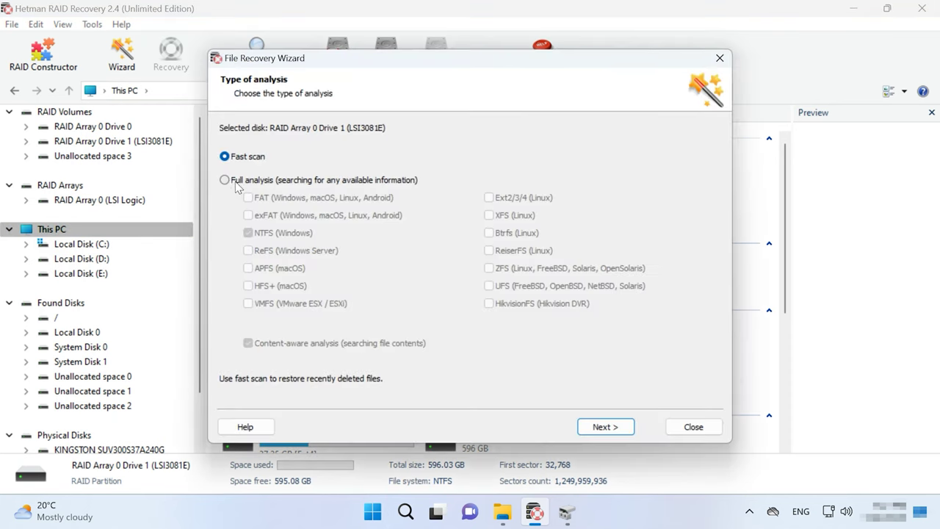
{"action": "left_click", "coordinate": [235, 184]}
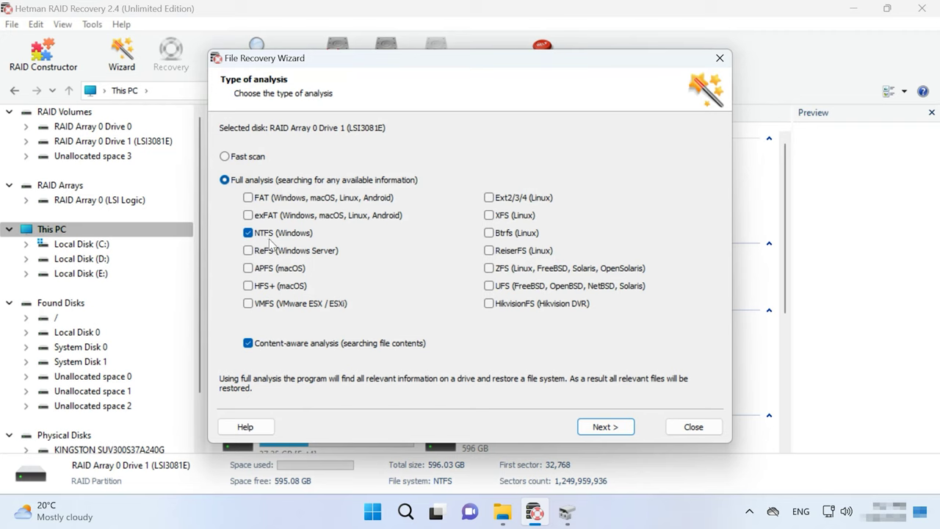
{"action": "left_click", "coordinate": [269, 349]}
{"action": "left_click", "coordinate": [249, 343]}
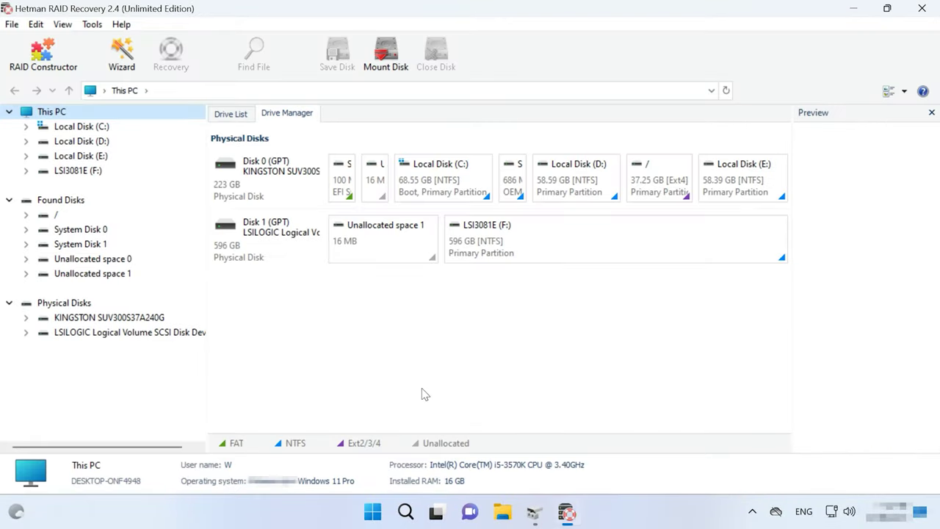
- Fast-scan the LSI3081E (F:) partition on the LSILOGIC disk and view its files
{"action": "left_click", "coordinate": [247, 241]}
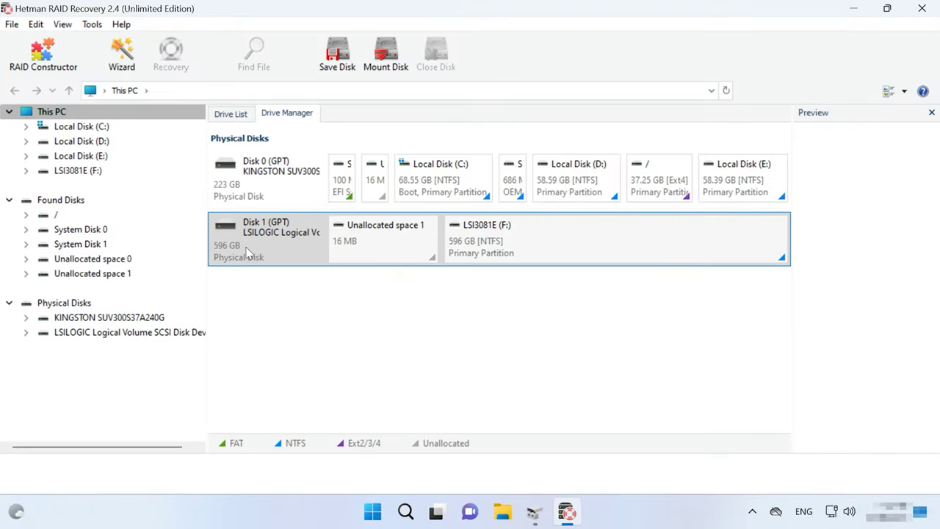
{"action": "right_click", "coordinate": [594, 240]}
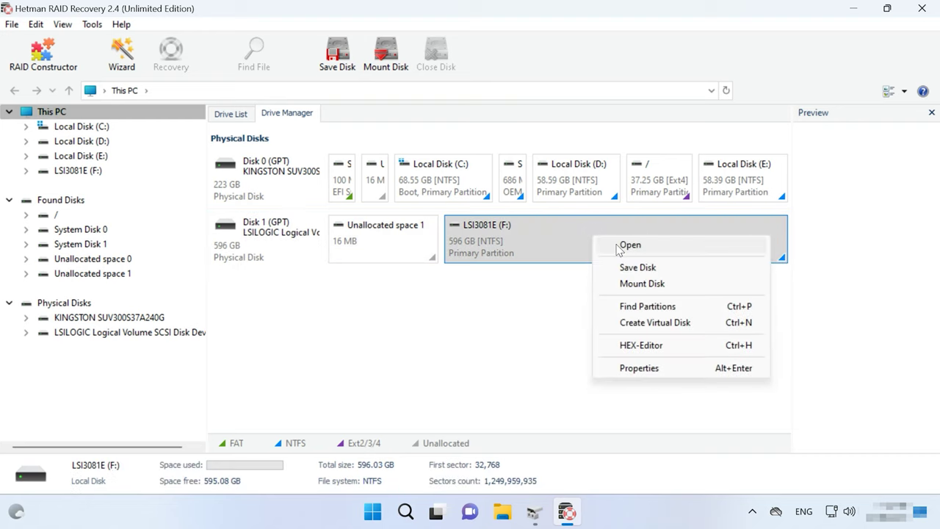
{"action": "left_click", "coordinate": [661, 248]}
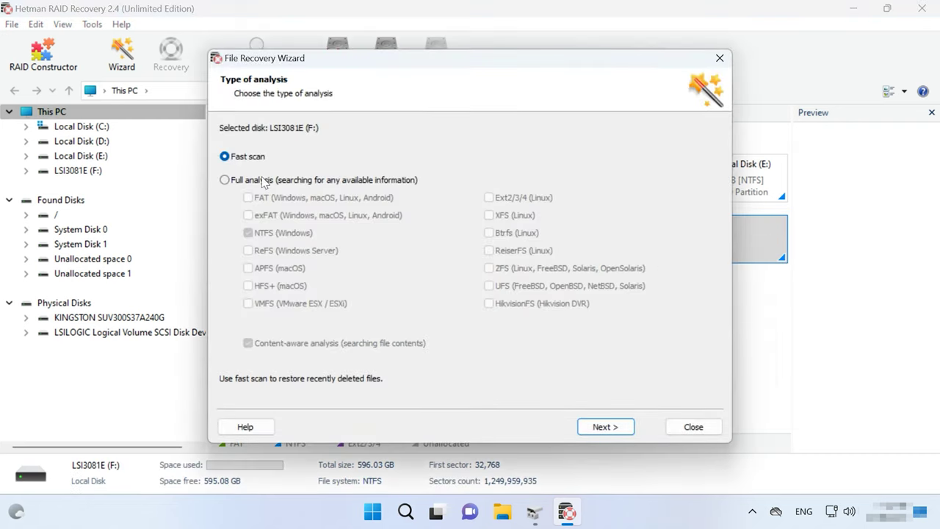
{"action": "left_click", "coordinate": [601, 424]}
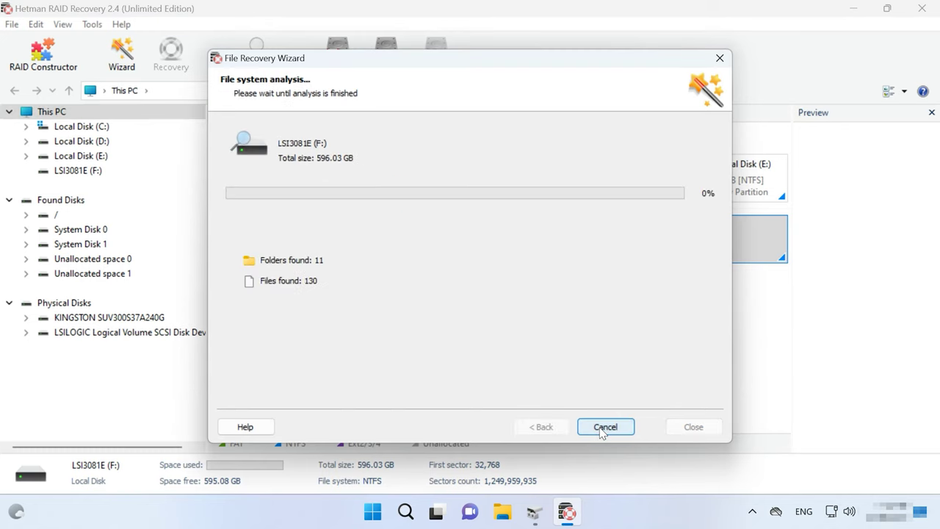
{"action": "left_click", "coordinate": [602, 431]}
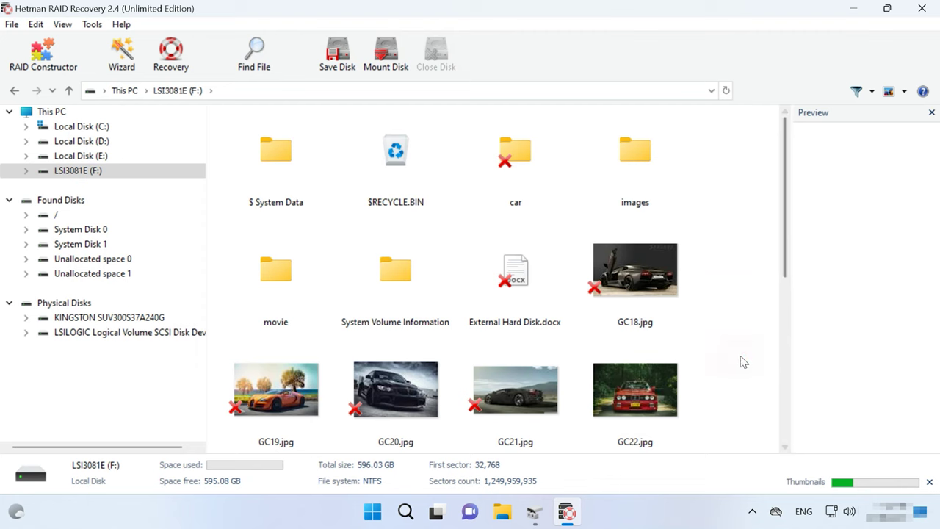
- Preview GC18–GC21, then select GC19–GC22 and start recovering those four images
{"action": "left_click", "coordinate": [637, 287]}
{"action": "scroll", "coordinate": [722, 350], "scroll_direction": "down", "scroll_amount": 5}
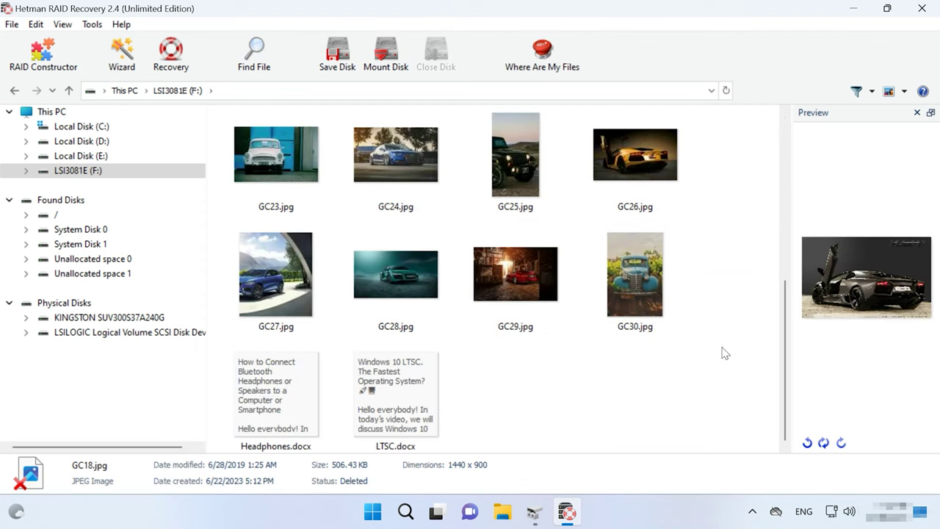
{"action": "scroll", "coordinate": [721, 350], "scroll_direction": "up", "scroll_amount": 3}
{"action": "left_click", "coordinate": [320, 224]}
{"action": "left_click", "coordinate": [378, 218]}
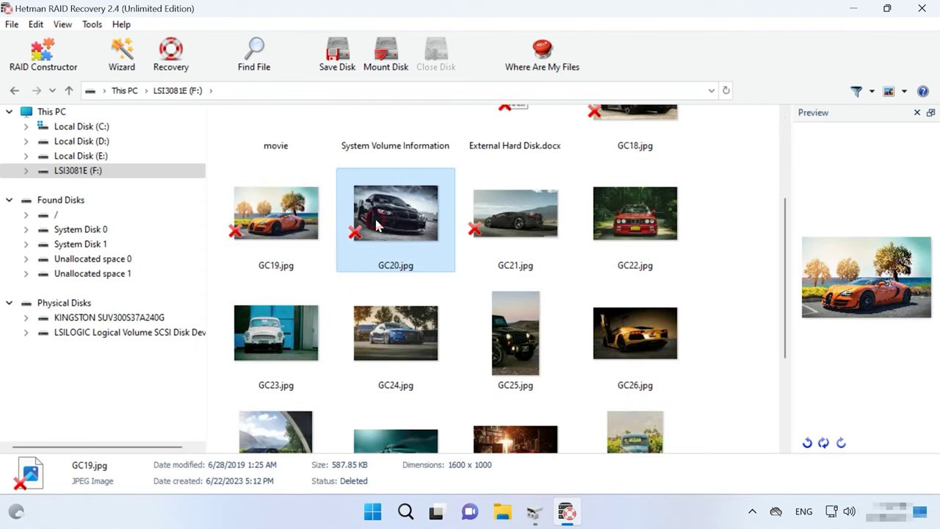
{"action": "left_click", "coordinate": [511, 228]}
{"action": "left_click", "coordinate": [719, 223]}
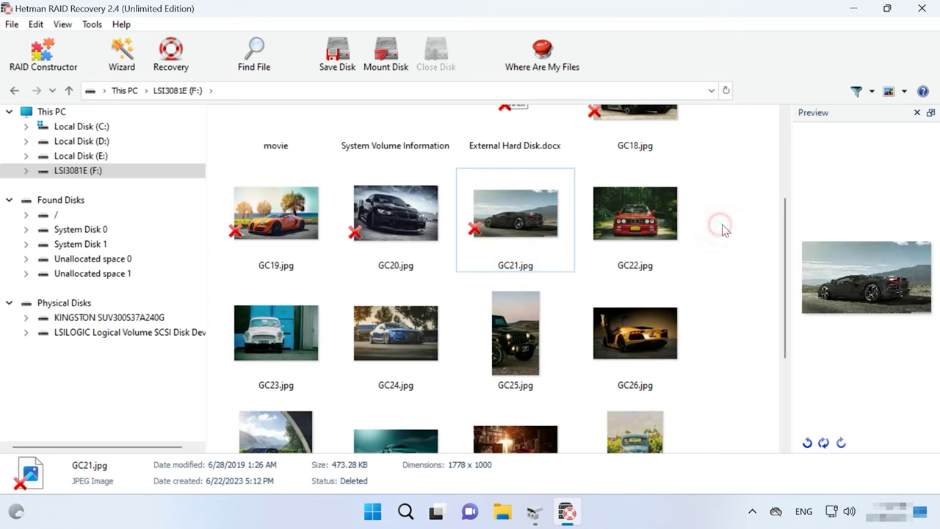
{"action": "left_click_drag", "start_coordinate": [689, 224], "coordinate": [253, 234]}
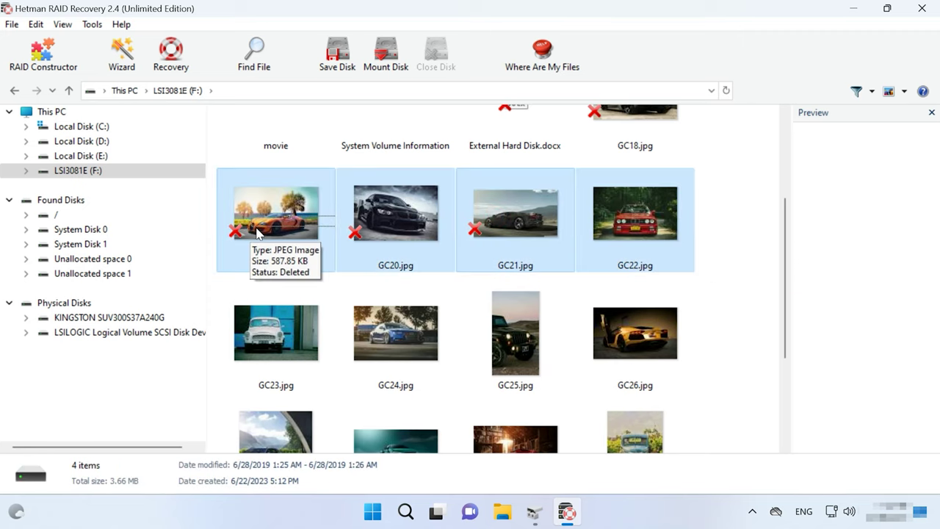
{"action": "left_click", "coordinate": [169, 73]}
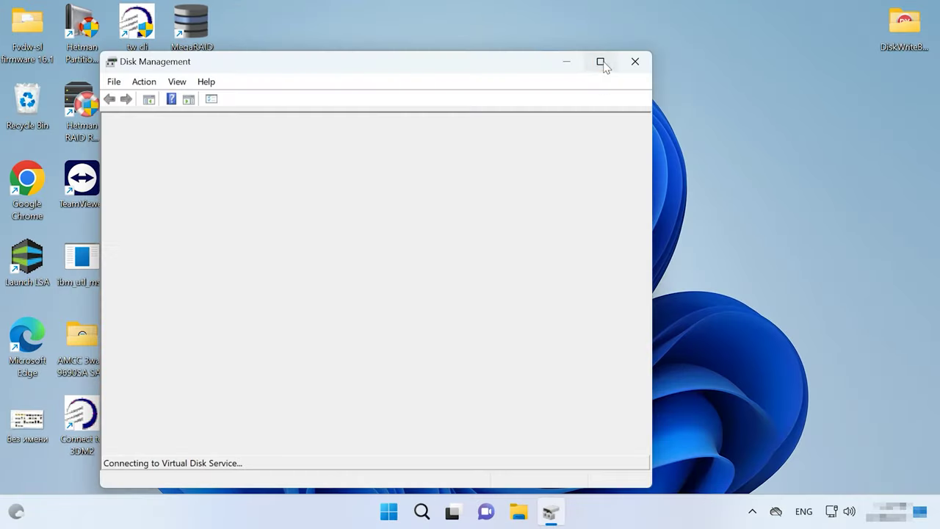
- Maximise Disk Management and inspect Disk 1's 298 GB NTFS partition 3081R1 (F:)
{"action": "left_click", "coordinate": [604, 63]}
{"action": "left_click", "coordinate": [40, 392]}
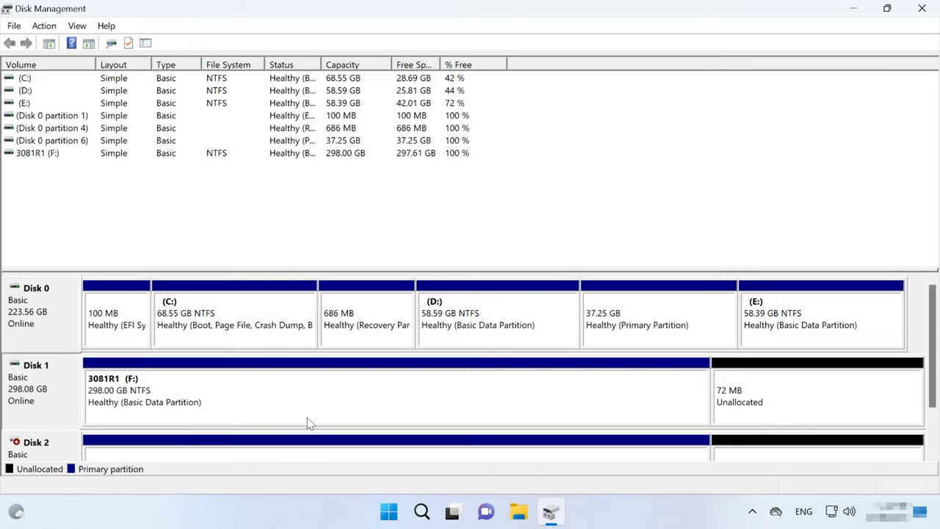
{"action": "left_click", "coordinate": [518, 512]}
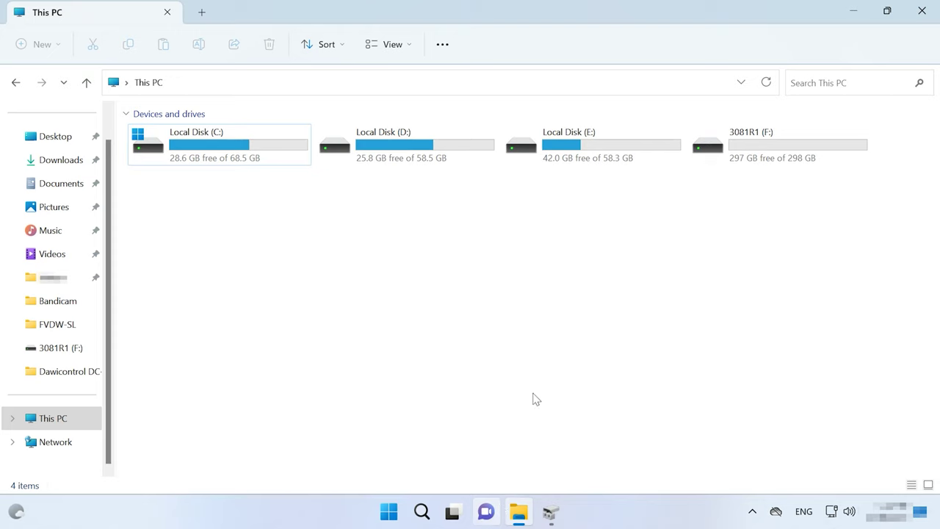
- Open the 3081R1 (F:) drive from This PC
{"action": "left_click", "coordinate": [781, 160]}
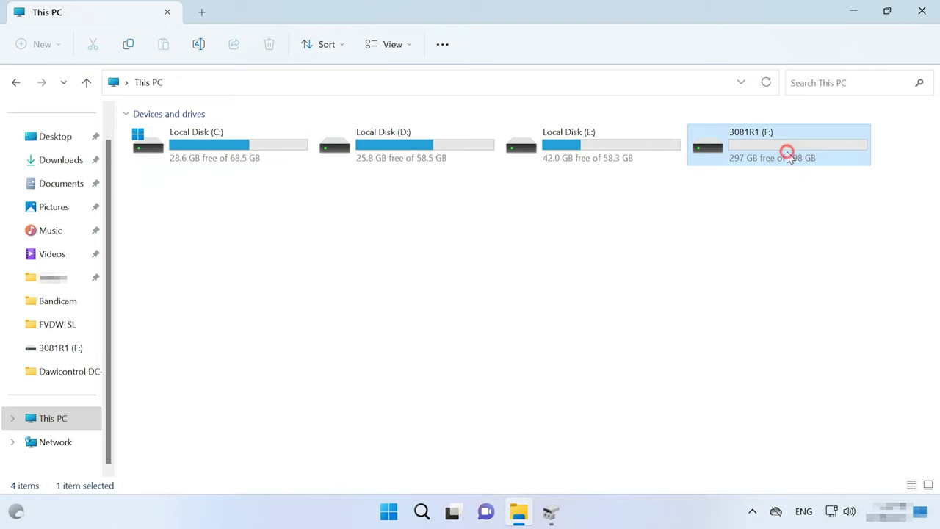
{"action": "double_click", "coordinate": [787, 156]}
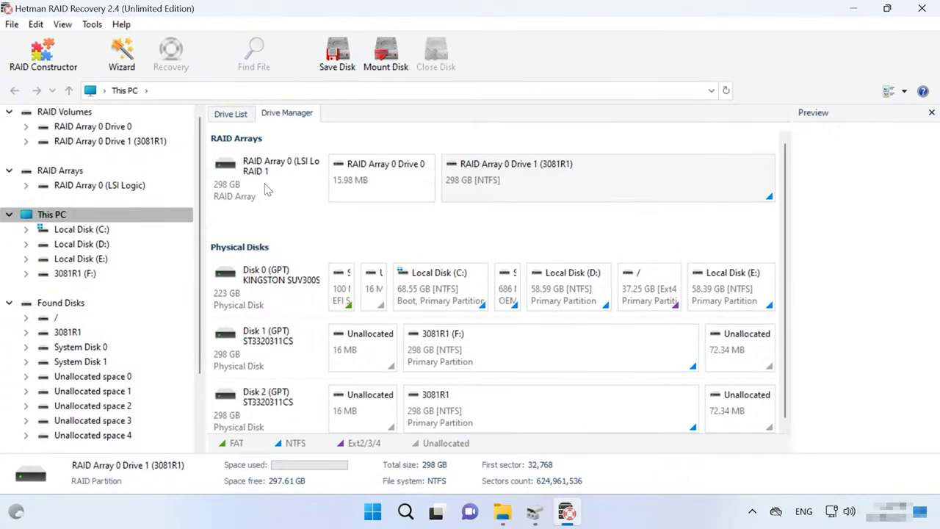
- Analyse RAID Array 0 Drive 1 (3081R1) and open NTFS Partition (3081R1) with its Car, look and Wallpapers folders
{"action": "left_click", "coordinate": [265, 188]}
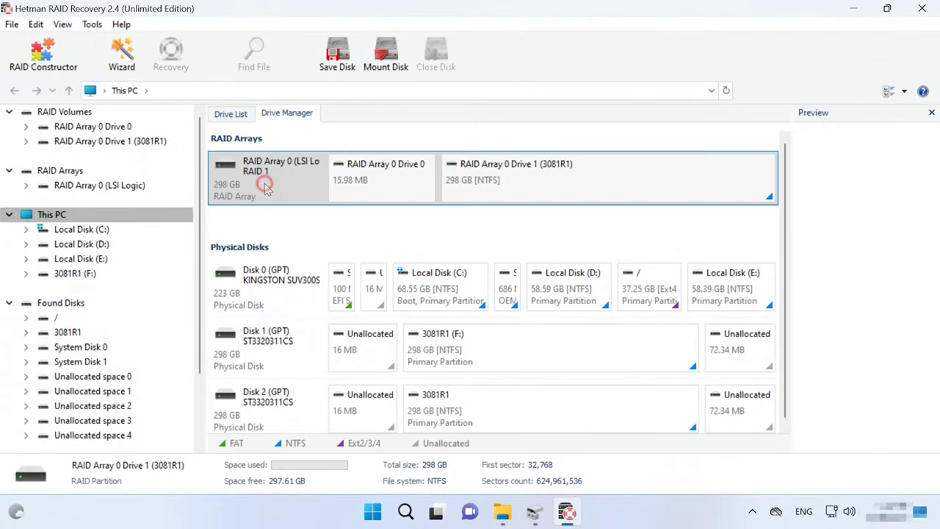
{"action": "right_click", "coordinate": [551, 184]}
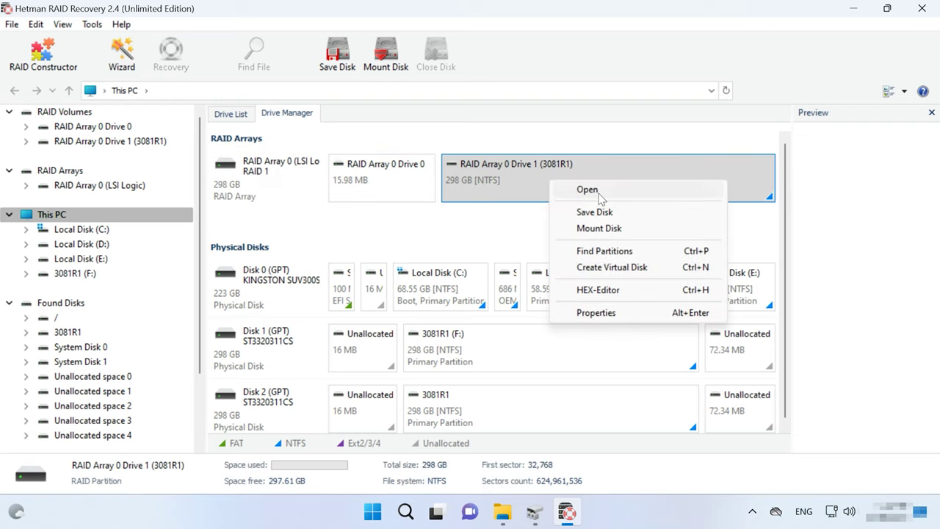
{"action": "left_click", "coordinate": [599, 193]}
{"action": "left_click", "coordinate": [604, 432]}
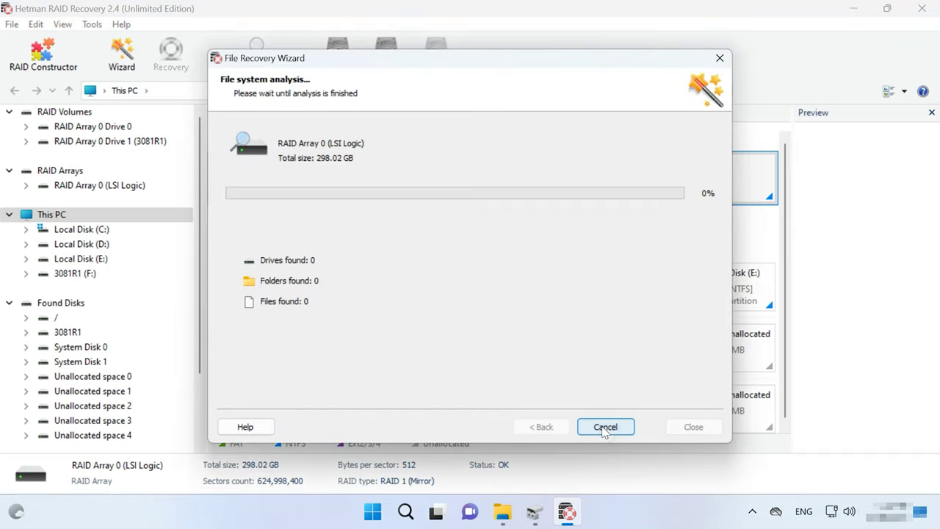
{"action": "left_click", "coordinate": [605, 428]}
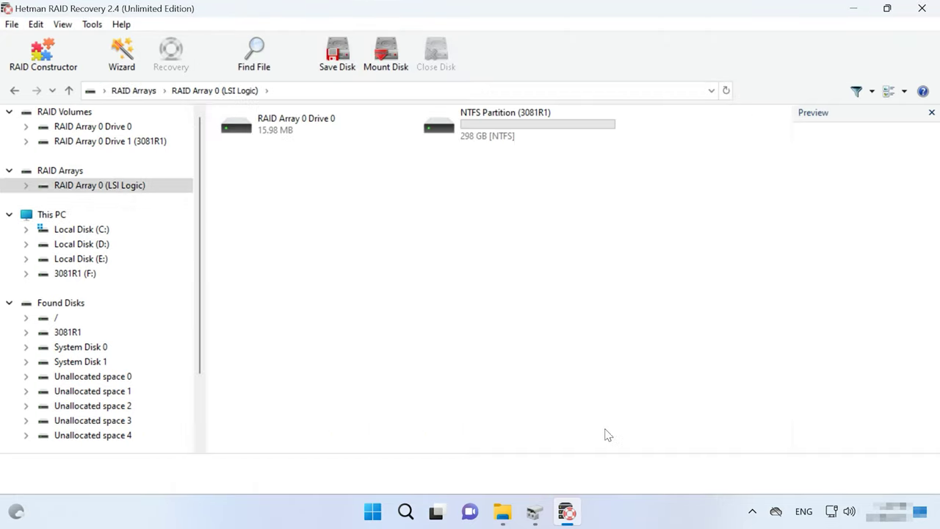
{"action": "double_click", "coordinate": [583, 135]}
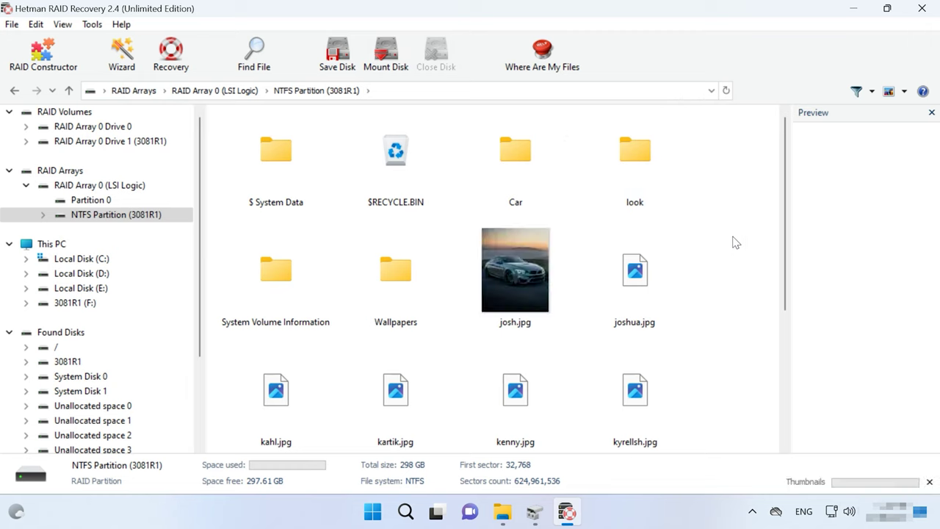
{"action": "scroll", "coordinate": [730, 244], "scroll_direction": "down", "scroll_amount": 3}
{"action": "scroll", "coordinate": [730, 244], "scroll_direction": "up", "scroll_amount": 3}
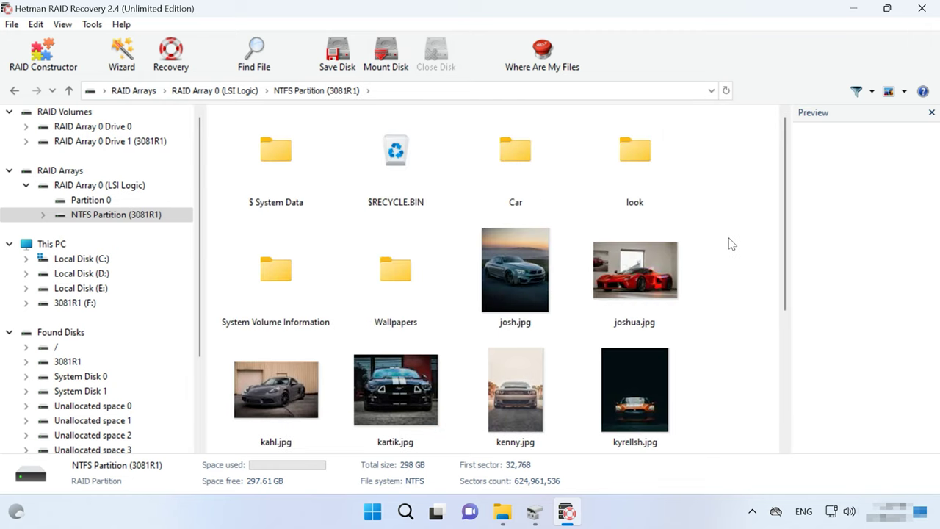